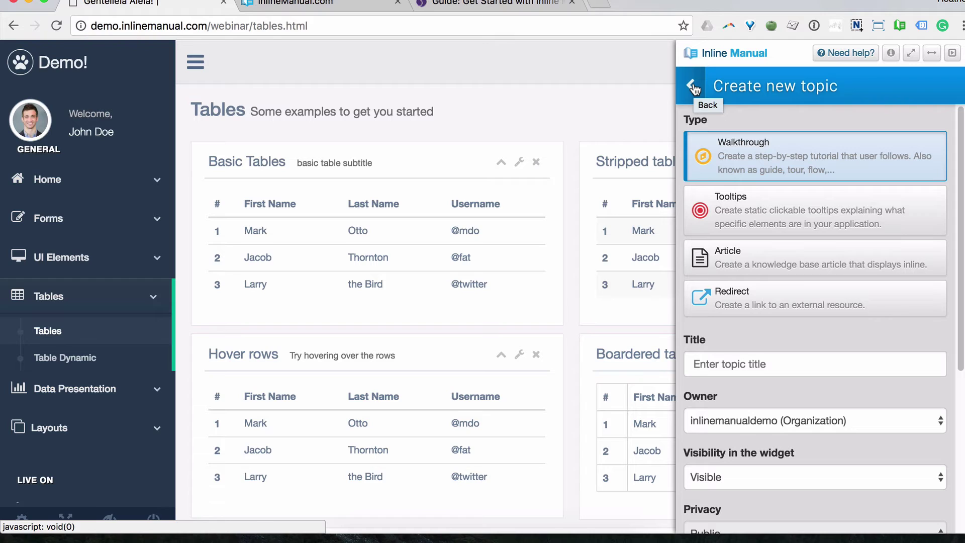
Create a walkthrough topic titled "Sample tooltip" with the default settings.
{"action": "left_click", "coordinate": [737, 364]}
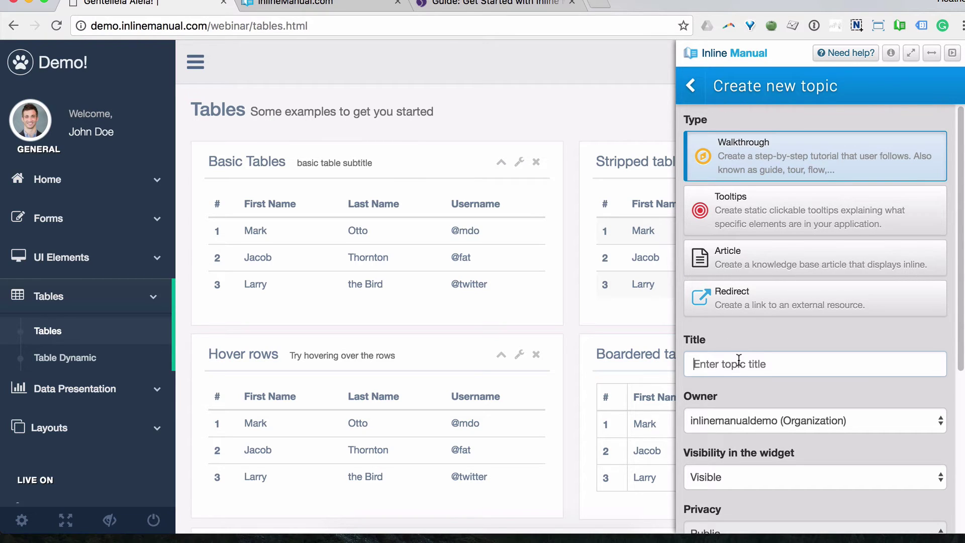
{"action": "type", "text": "Sample tooltip"}
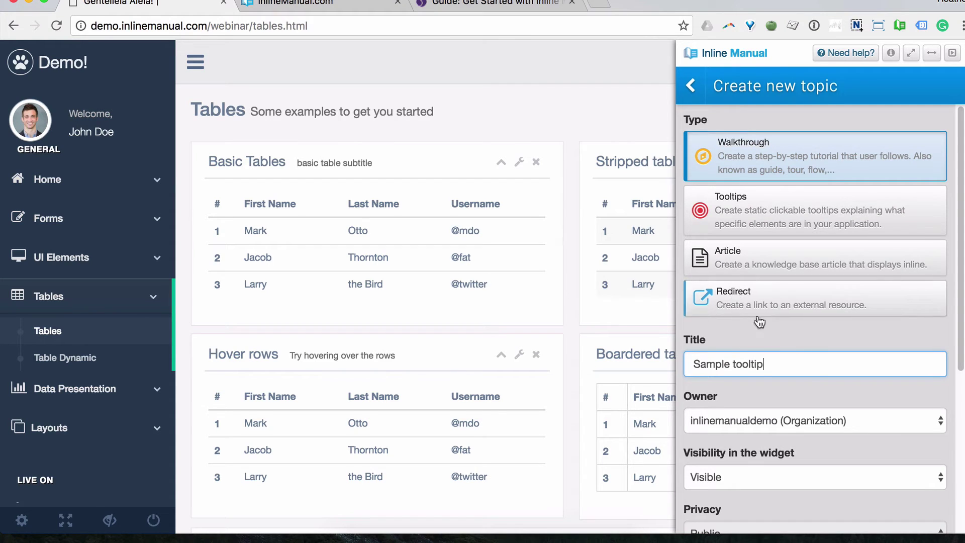
{"action": "scroll", "coordinate": [815, 350], "scroll_direction": "down", "scroll_amount": 5}
{"action": "scroll", "coordinate": [817, 350], "scroll_direction": "down", "scroll_amount": 5}
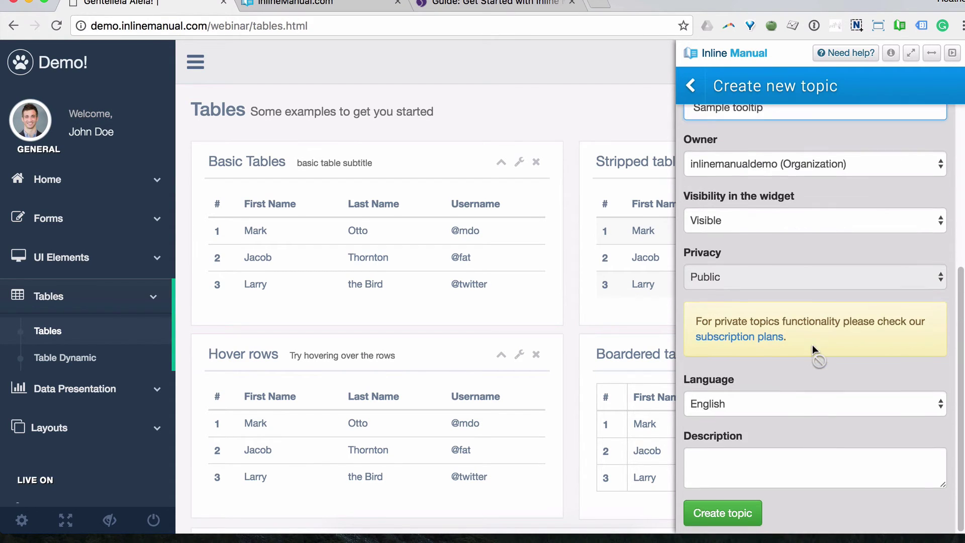
{"action": "left_click", "coordinate": [737, 513]}
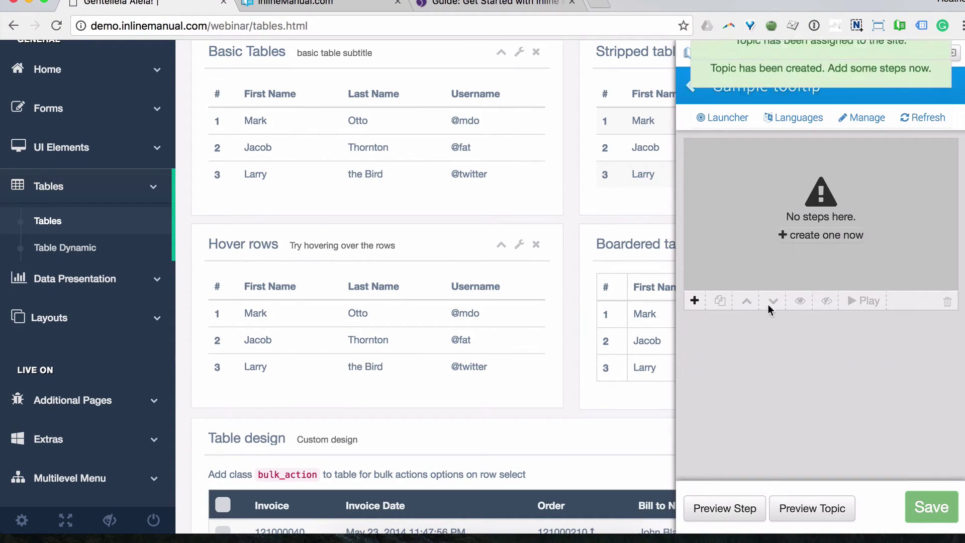
{"action": "scroll", "coordinate": [600, 249], "scroll_direction": "up", "scroll_amount": 1}
{"action": "scroll", "coordinate": [600, 249], "scroll_direction": "up", "scroll_amount": 3}
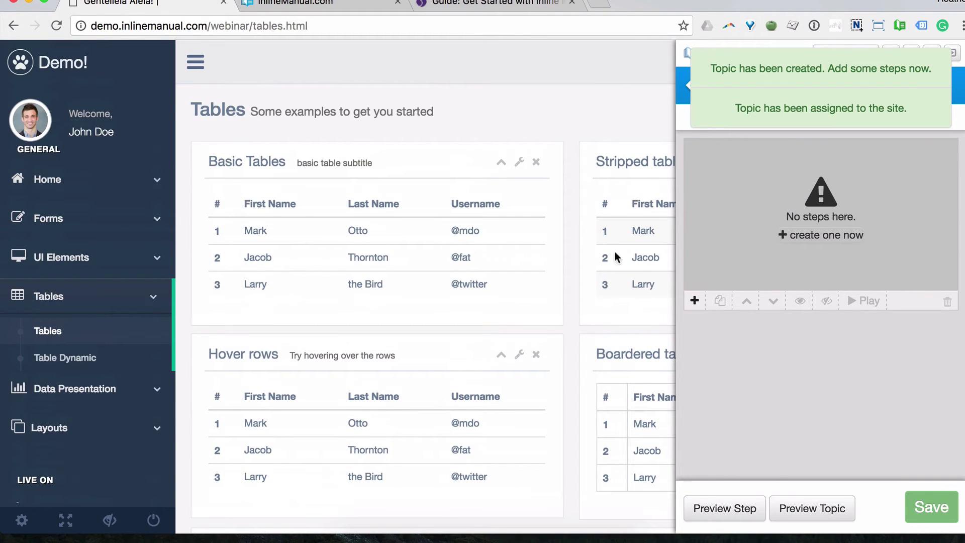
{"action": "left_click", "coordinate": [800, 235]}
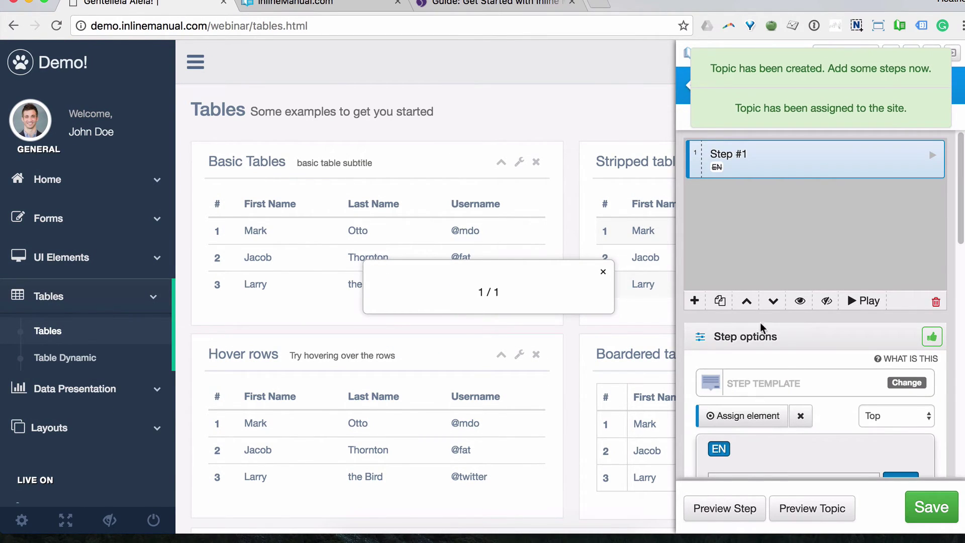
{"action": "scroll", "coordinate": [838, 376], "scroll_direction": "down", "scroll_amount": 2}
{"action": "scroll", "coordinate": [838, 376], "scroll_direction": "down", "scroll_amount": 8}
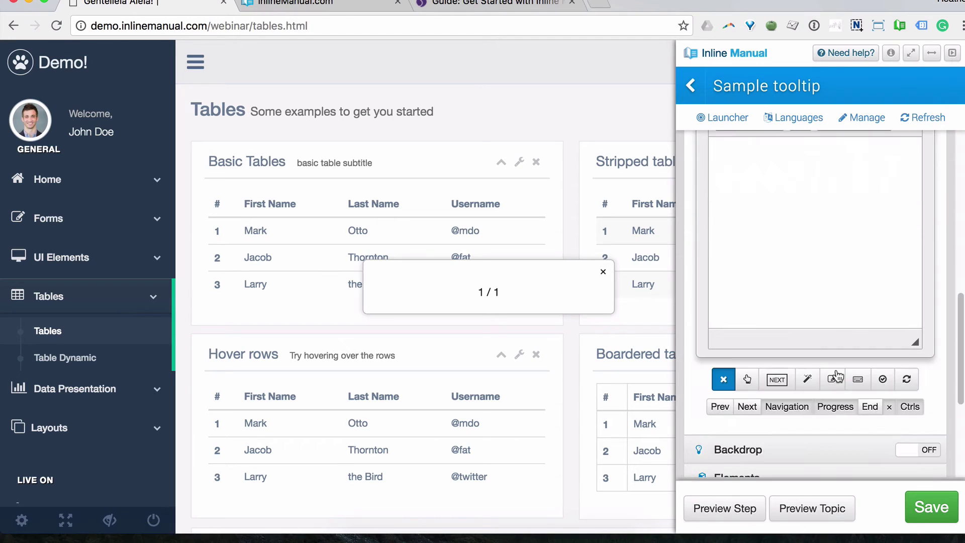
{"action": "scroll", "coordinate": [839, 376], "scroll_direction": "down", "scroll_amount": 3}
{"action": "scroll", "coordinate": [837, 376], "scroll_direction": "up", "scroll_amount": 12}
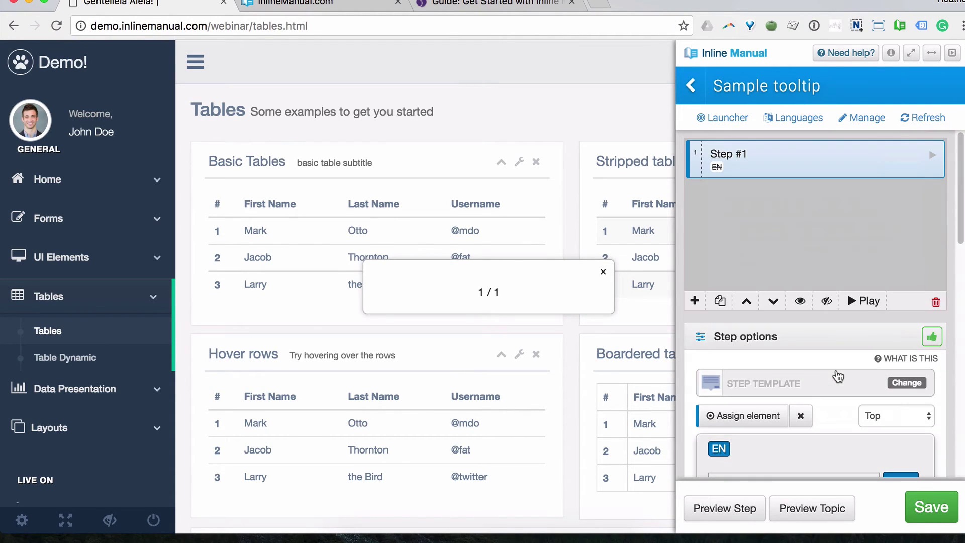
{"action": "left_click", "coordinate": [691, 85]}
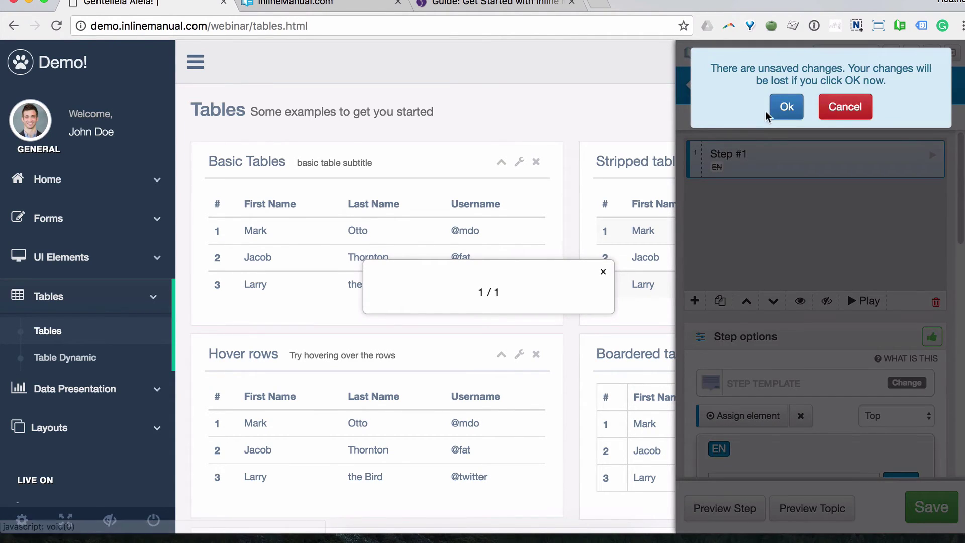
{"action": "left_click", "coordinate": [783, 109]}
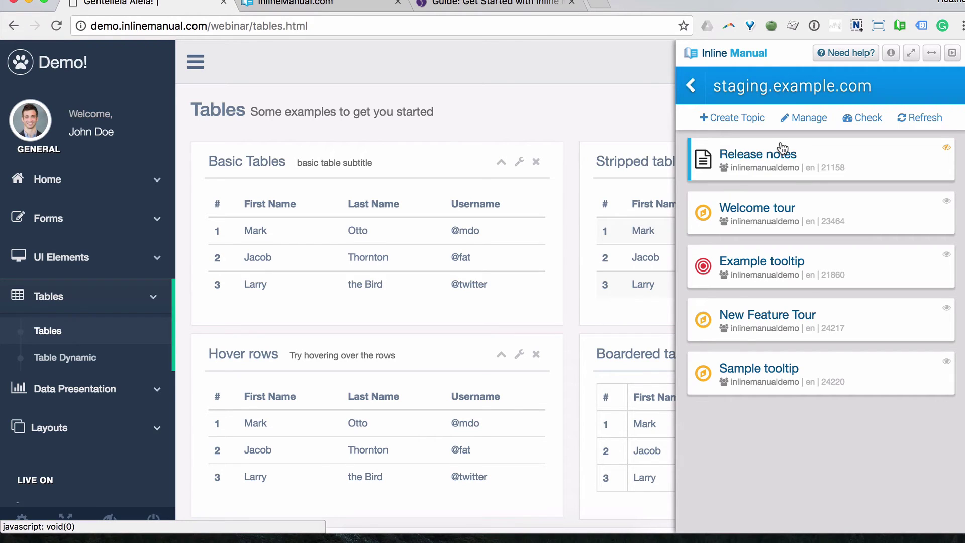
Create a new topic of the Tooltips type titled "Sample Tooltip For Real".
{"action": "left_click", "coordinate": [742, 116]}
{"action": "left_click", "coordinate": [754, 216]}
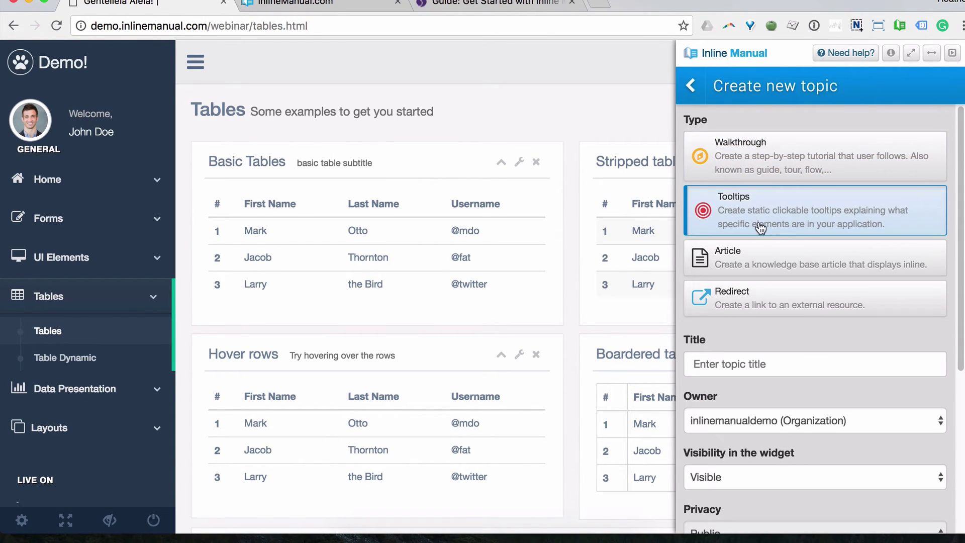
{"action": "left_click", "coordinate": [754, 364]}
{"action": "type", "text": "Sam"}
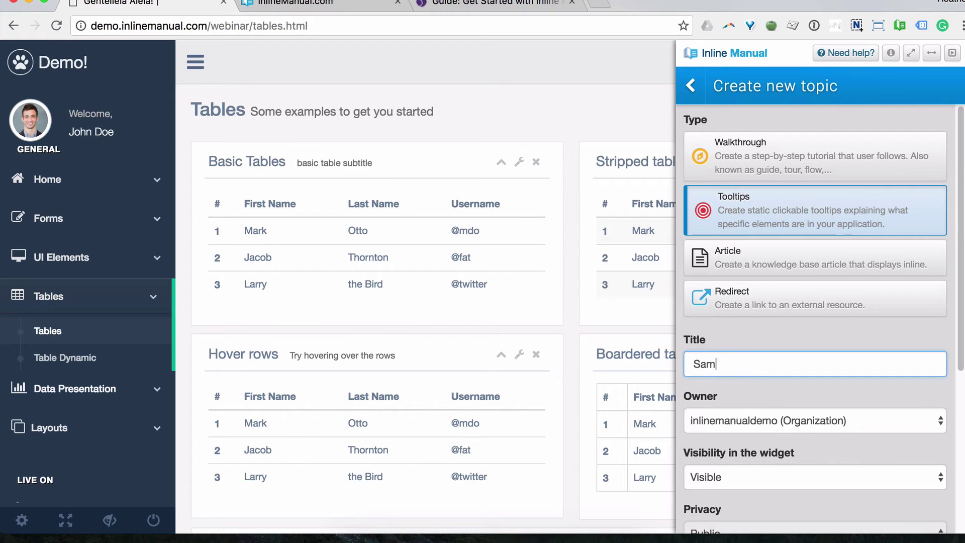
{"action": "type", "text": "ple Tooltip For Real"}
{"action": "scroll", "coordinate": [828, 431], "scroll_direction": "down", "scroll_amount": 5}
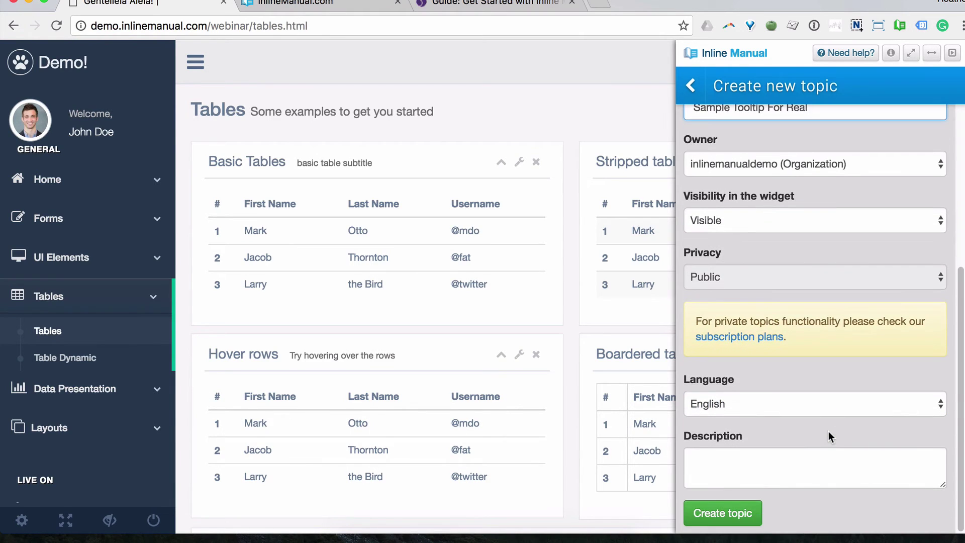
{"action": "scroll", "coordinate": [829, 430], "scroll_direction": "down", "scroll_amount": 5}
{"action": "left_click", "coordinate": [726, 512]}
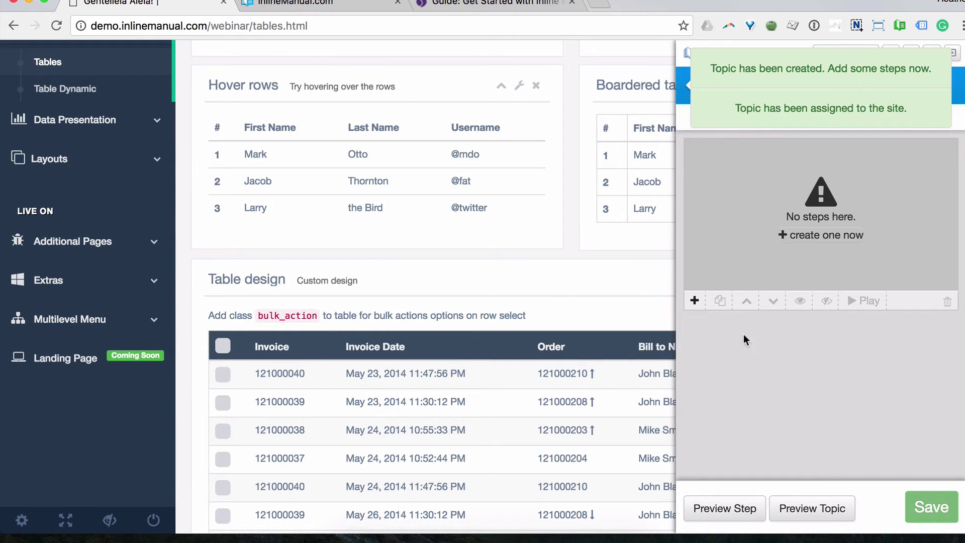
Add a tip to the topic and assign its launcher to the profile area in the page's sidebar.
{"action": "scroll", "coordinate": [598, 271], "scroll_direction": "up", "scroll_amount": 3}
{"action": "scroll", "coordinate": [599, 269], "scroll_direction": "up", "scroll_amount": 5}
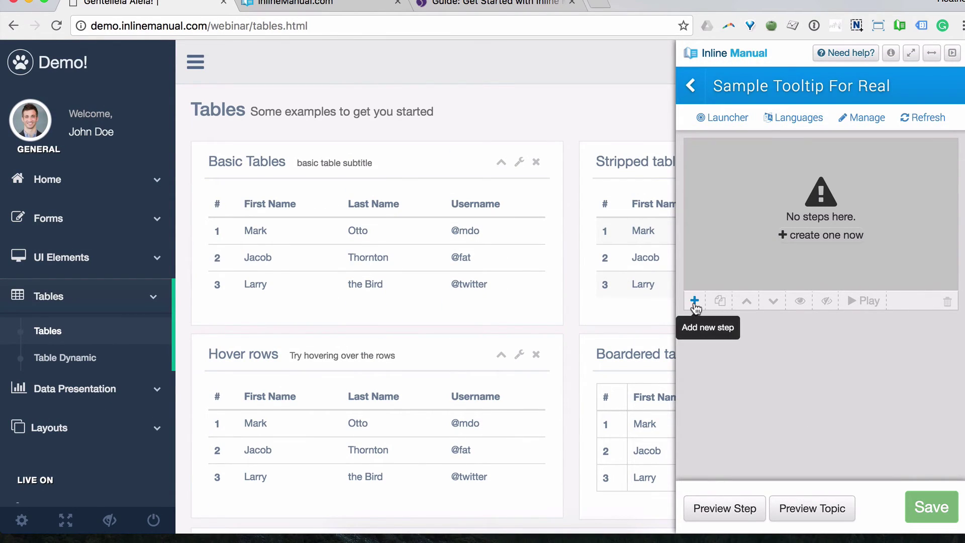
{"action": "left_click", "coordinate": [694, 302]}
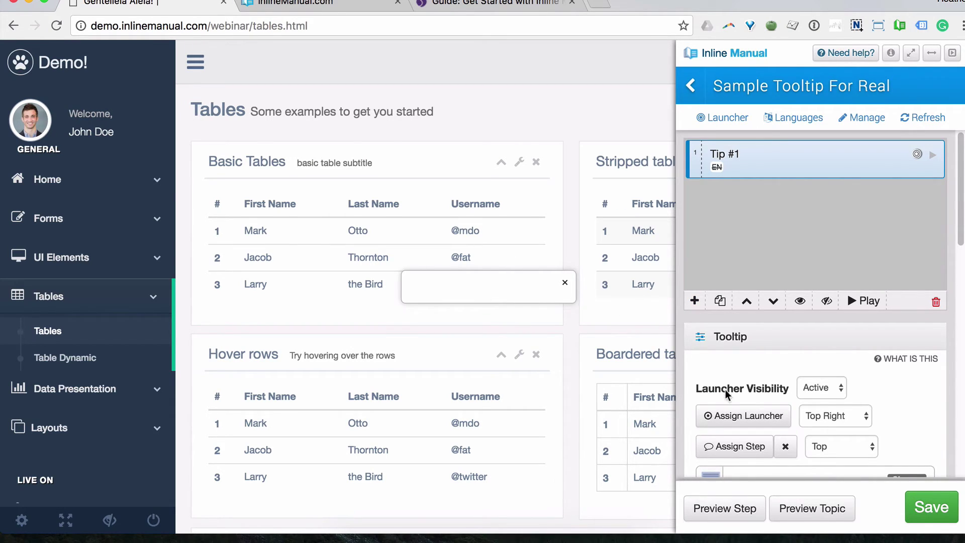
{"action": "left_click", "coordinate": [752, 414]}
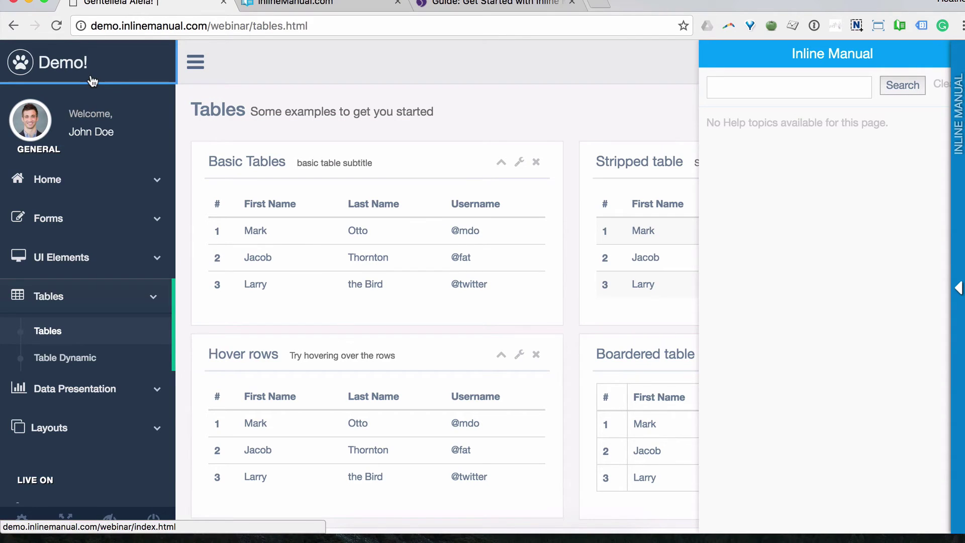
{"action": "left_click", "coordinate": [118, 132]}
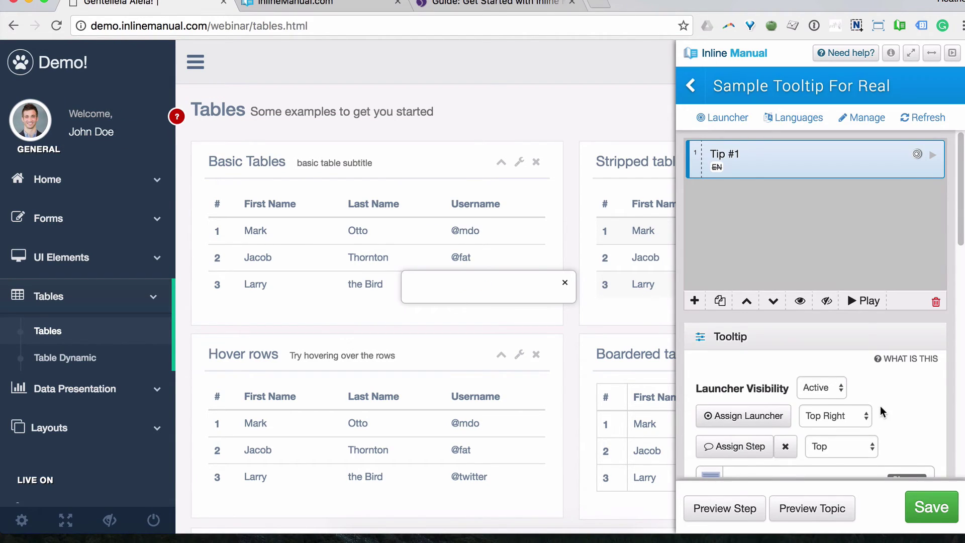
Reassign the tip's launcher to the "Tables" page heading and set its position to Left.
{"action": "scroll", "coordinate": [880, 406], "scroll_direction": "down", "scroll_amount": 2}
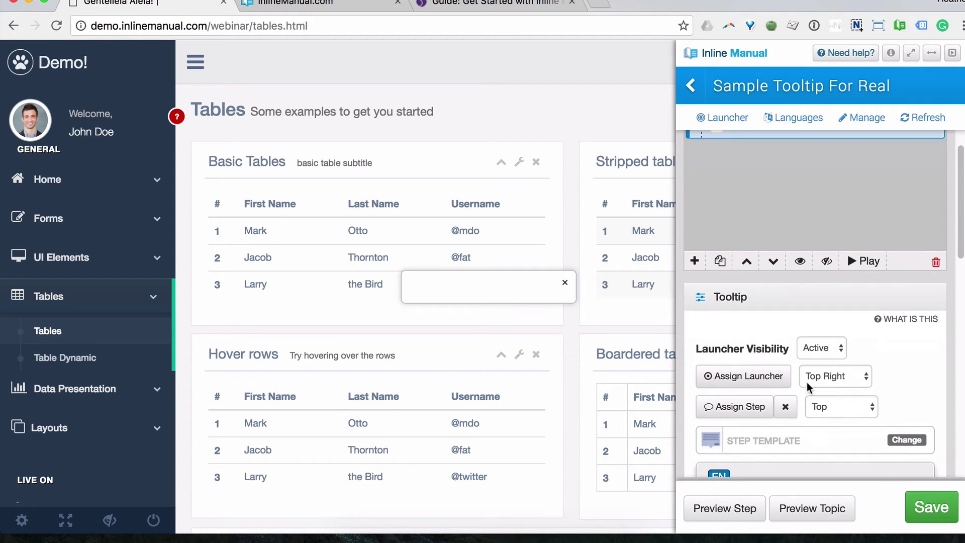
{"action": "scroll", "coordinate": [808, 380], "scroll_direction": "down", "scroll_amount": 1}
{"action": "left_click", "coordinate": [743, 361]}
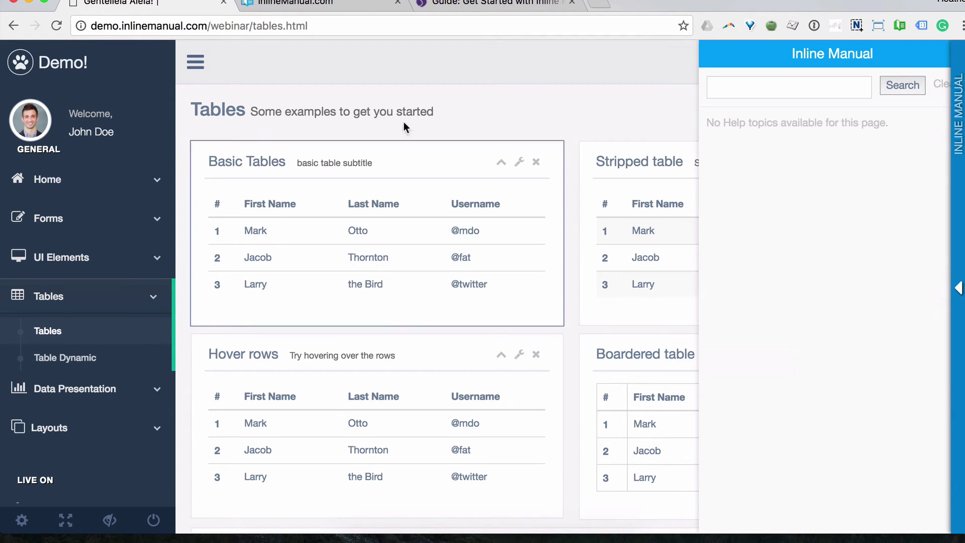
{"action": "left_click", "coordinate": [237, 112]}
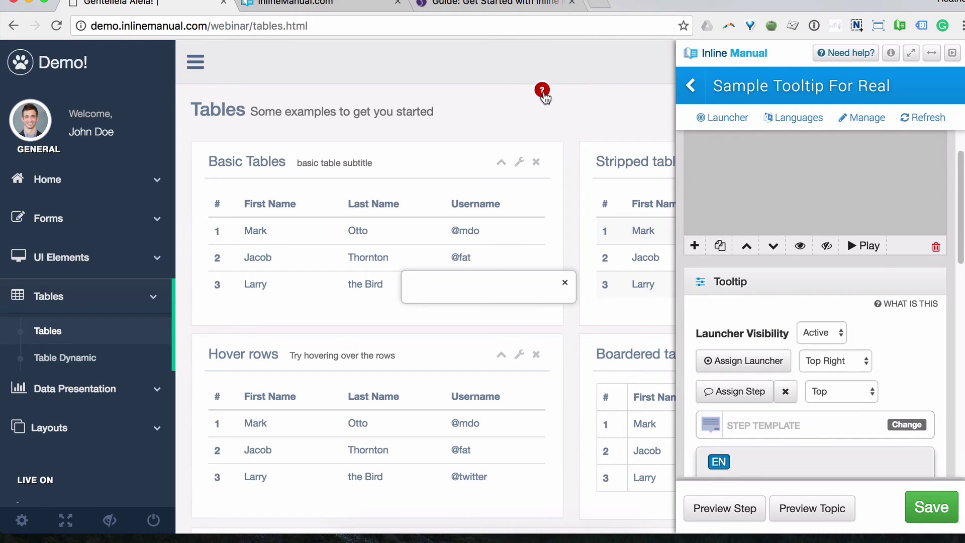
{"action": "left_click", "coordinate": [835, 361]}
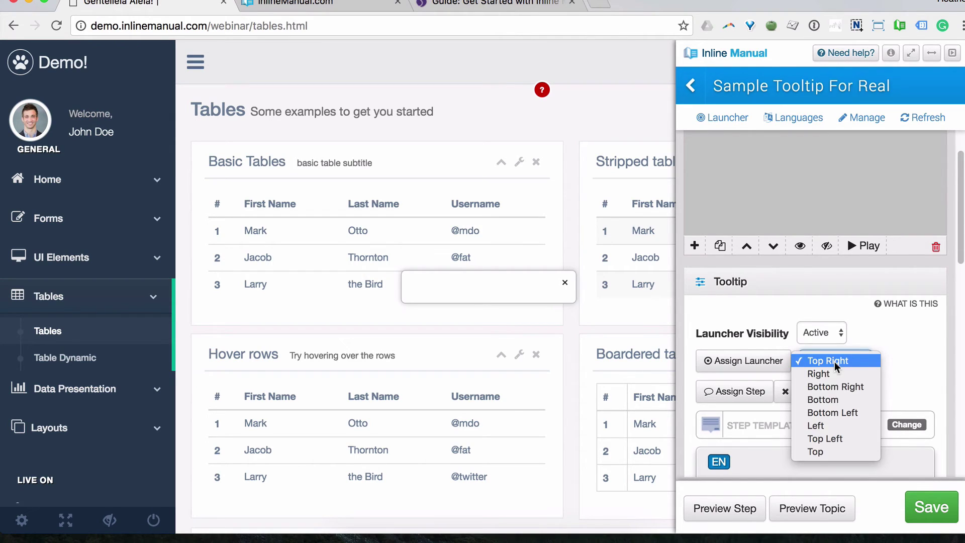
{"action": "left_click", "coordinate": [843, 426]}
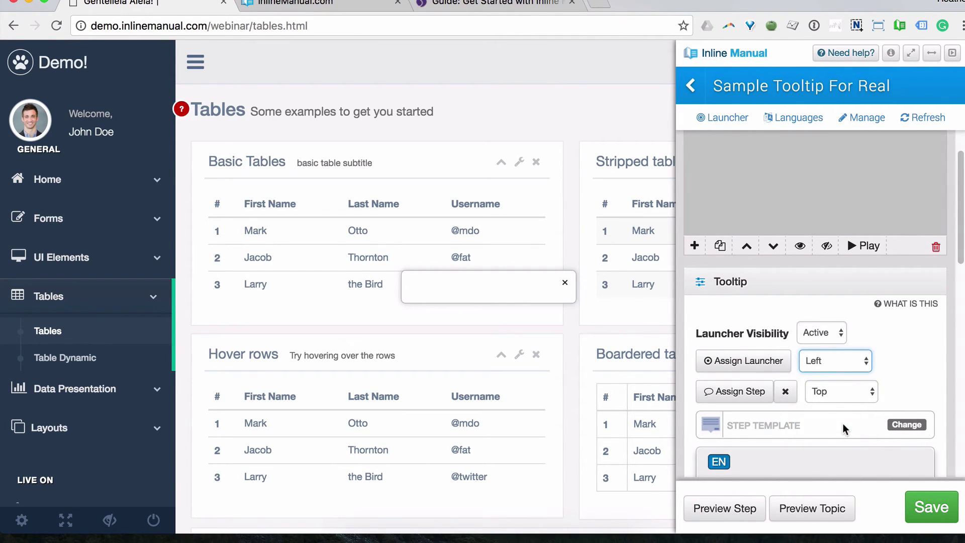
Set the launcher's horizontal offset to 10.
{"action": "scroll", "coordinate": [925, 369], "scroll_direction": "down", "scroll_amount": 1}
{"action": "scroll", "coordinate": [926, 369], "scroll_direction": "down", "scroll_amount": 10}
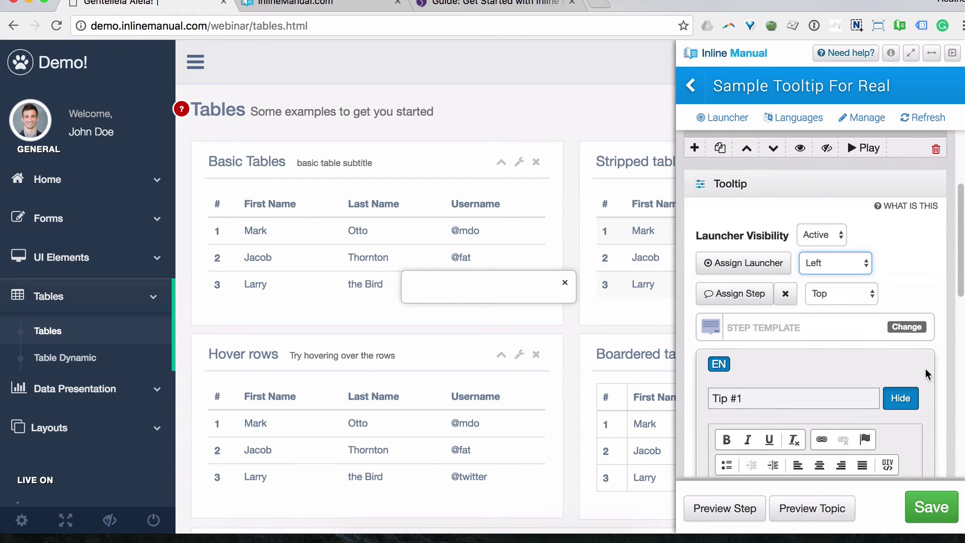
{"action": "scroll", "coordinate": [925, 369], "scroll_direction": "down", "scroll_amount": 7}
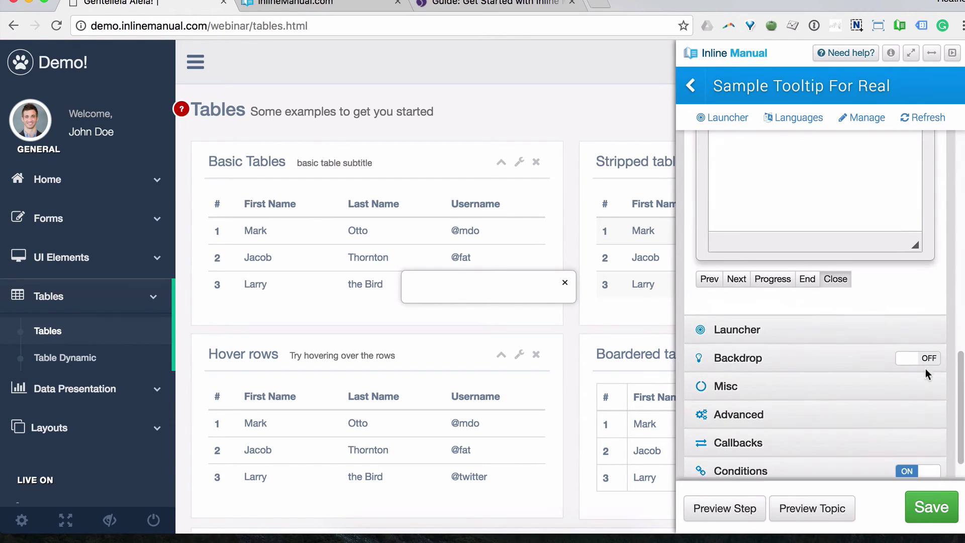
{"action": "left_click", "coordinate": [811, 326]}
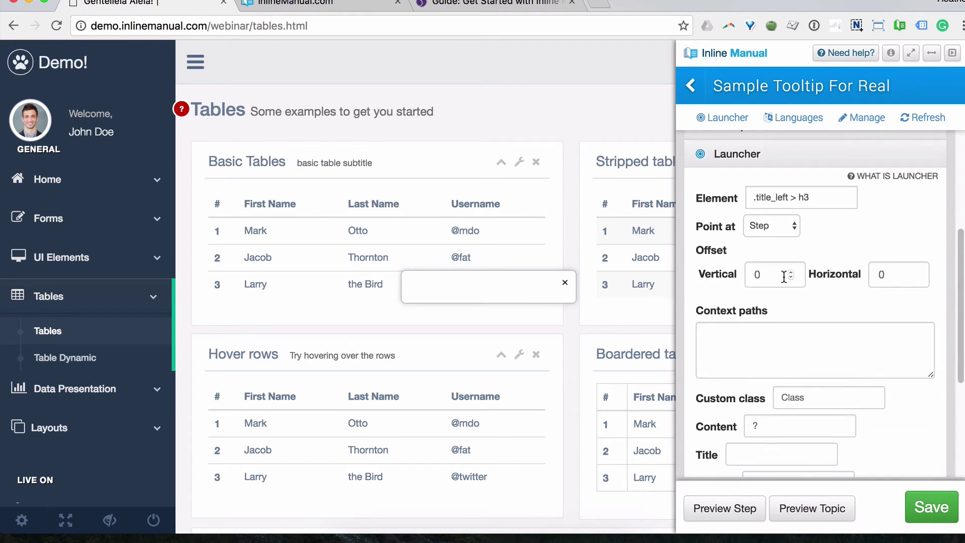
{"action": "left_click", "coordinate": [880, 275]}
{"action": "key", "text": "Delete"}
{"action": "type", "text": "-1"}
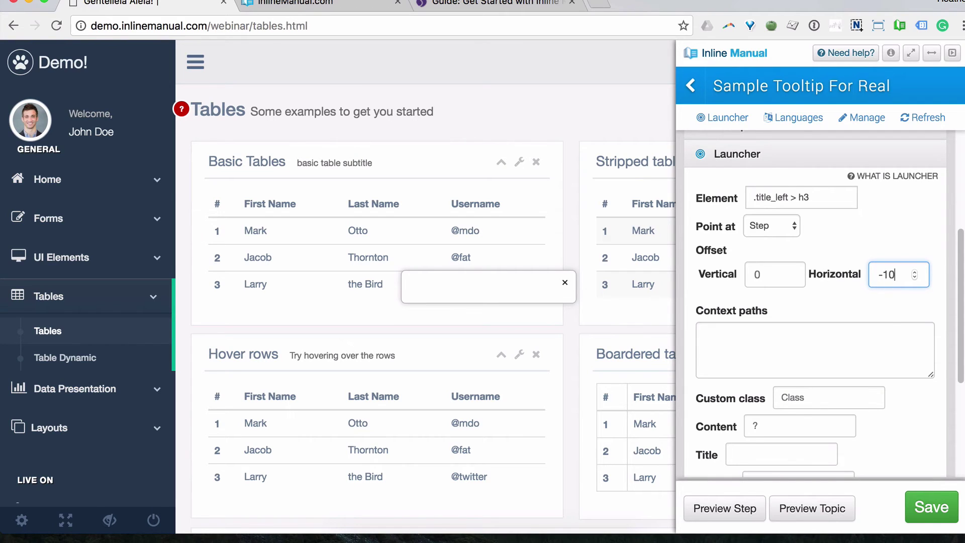
{"action": "left_click_drag", "start_coordinate": [897, 274], "coordinate": [881, 273]}
{"action": "type", "text": "10"}
{"action": "left_click", "coordinate": [894, 301]}
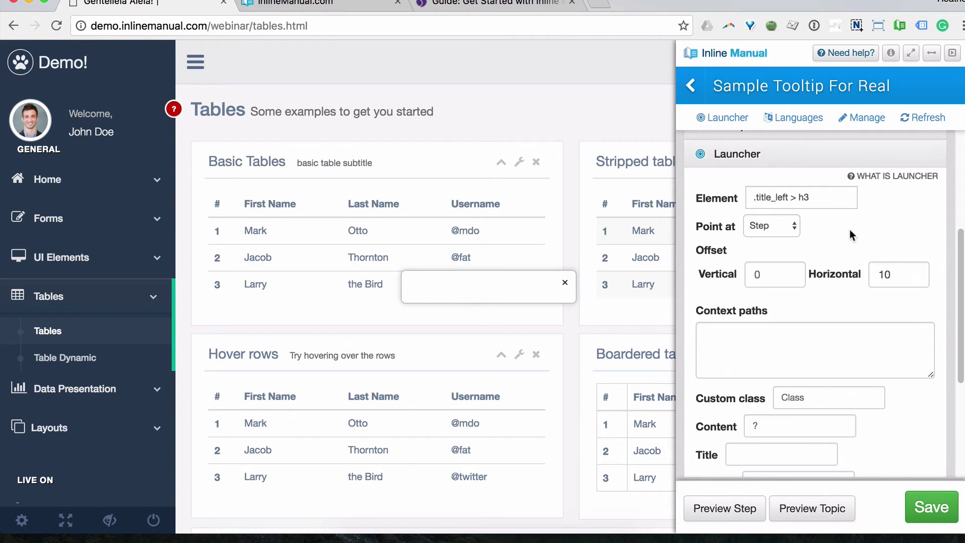
Copy the path webinar/tables.html from the page address into the launcher's context paths.
{"action": "scroll", "coordinate": [922, 234], "scroll_direction": "up", "scroll_amount": 5}
{"action": "scroll", "coordinate": [921, 230], "scroll_direction": "down", "scroll_amount": 4}
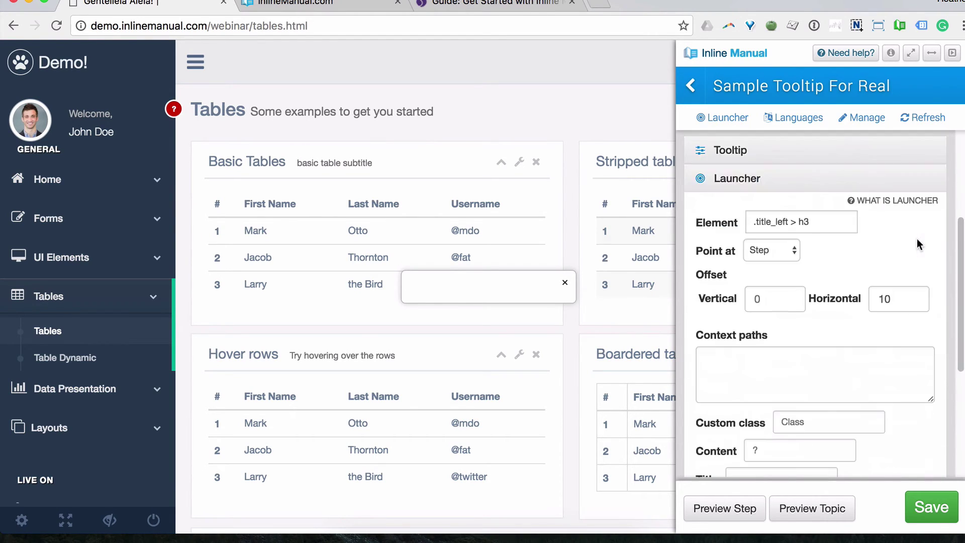
{"action": "left_click", "coordinate": [747, 374]}
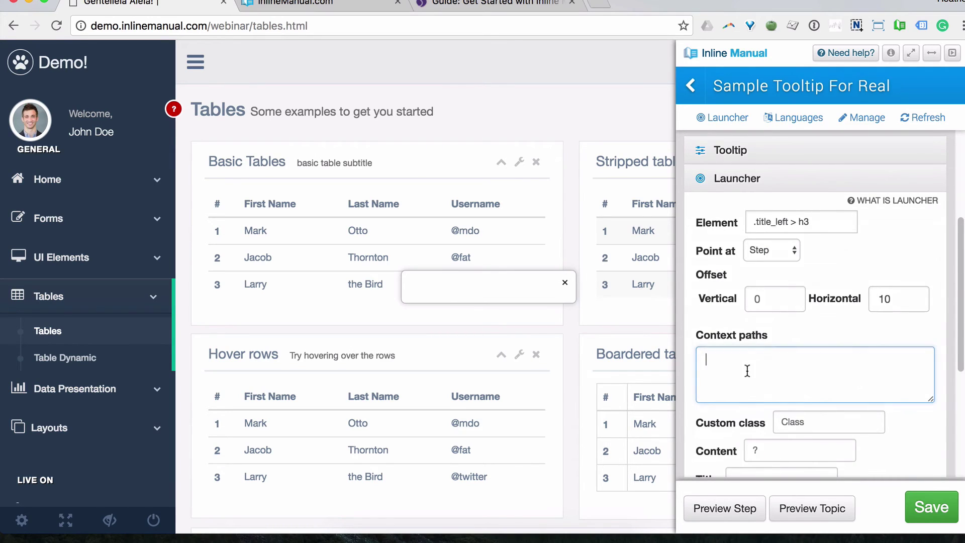
{"action": "left_click_drag", "start_coordinate": [211, 26], "coordinate": [341, 29]}
{"action": "key", "text": "super+c"}
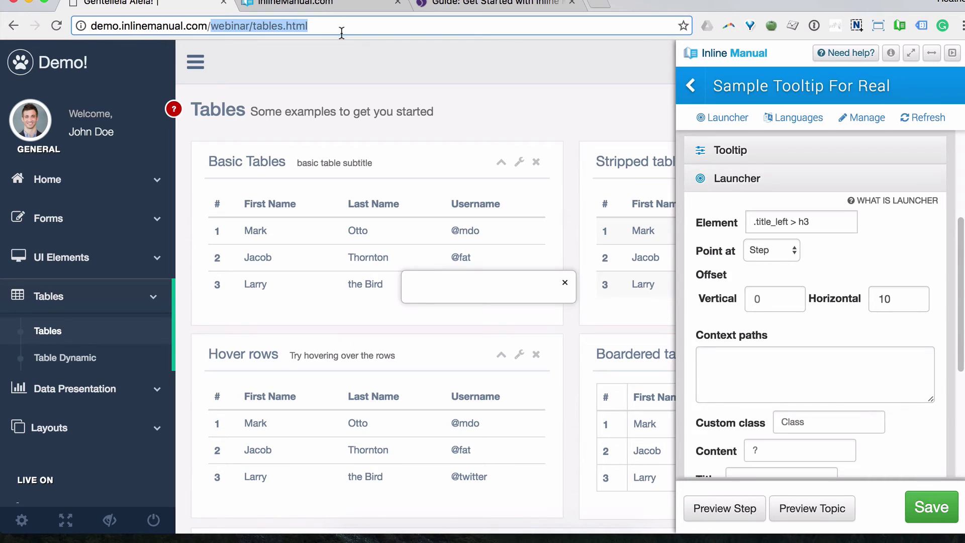
{"action": "left_click", "coordinate": [726, 348]}
{"action": "key", "text": "super+v"}
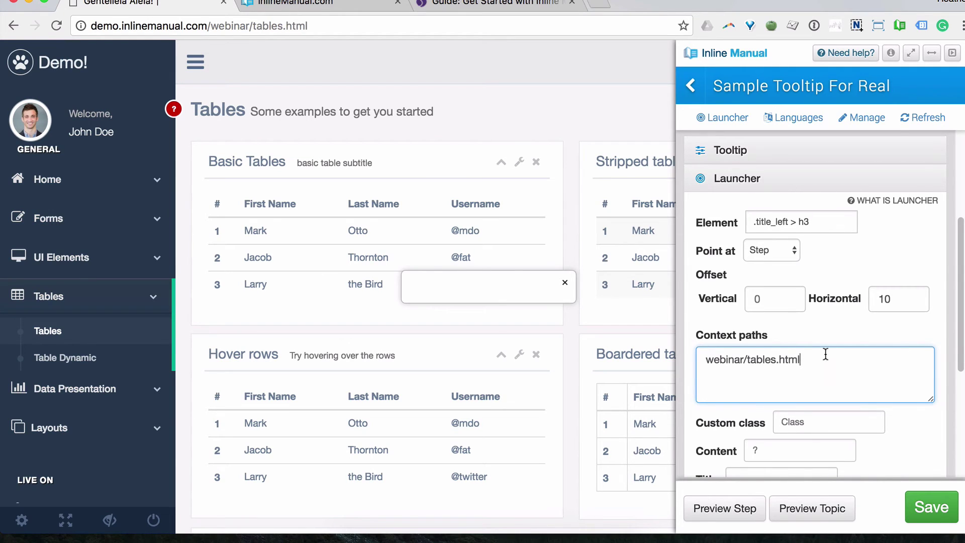
Enter "This is the step!" as the content of Tip #1.
{"action": "scroll", "coordinate": [830, 347], "scroll_direction": "up", "scroll_amount": 4}
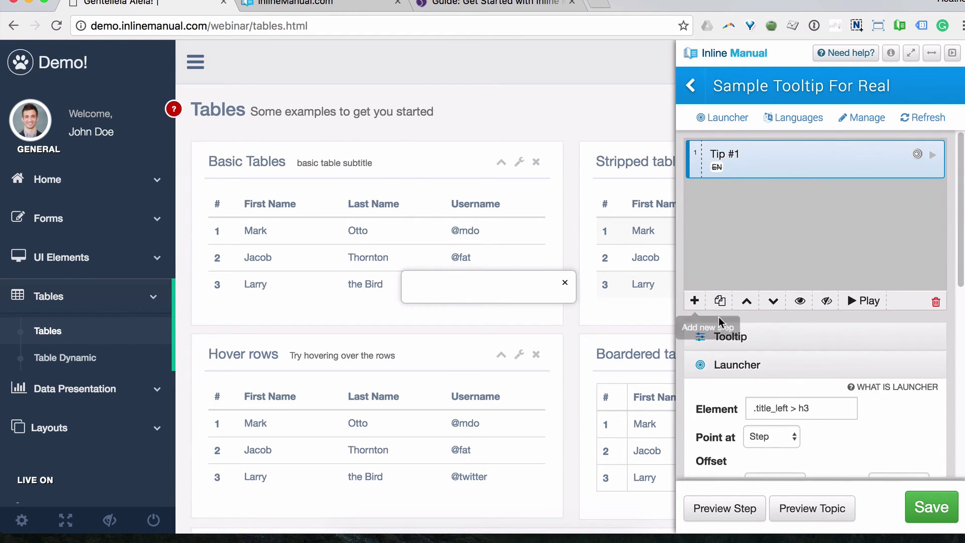
{"action": "left_click", "coordinate": [746, 340]}
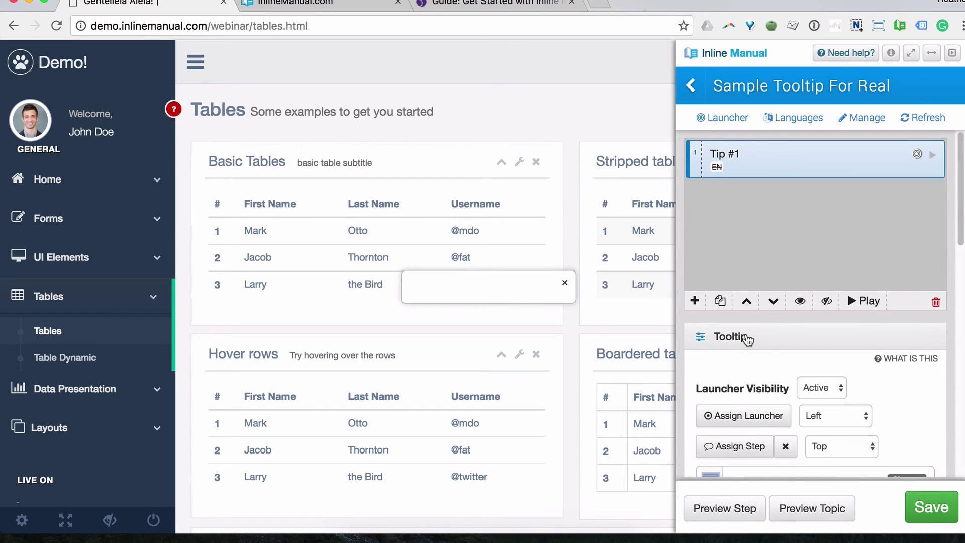
{"action": "scroll", "coordinate": [813, 327], "scroll_direction": "down", "scroll_amount": 2}
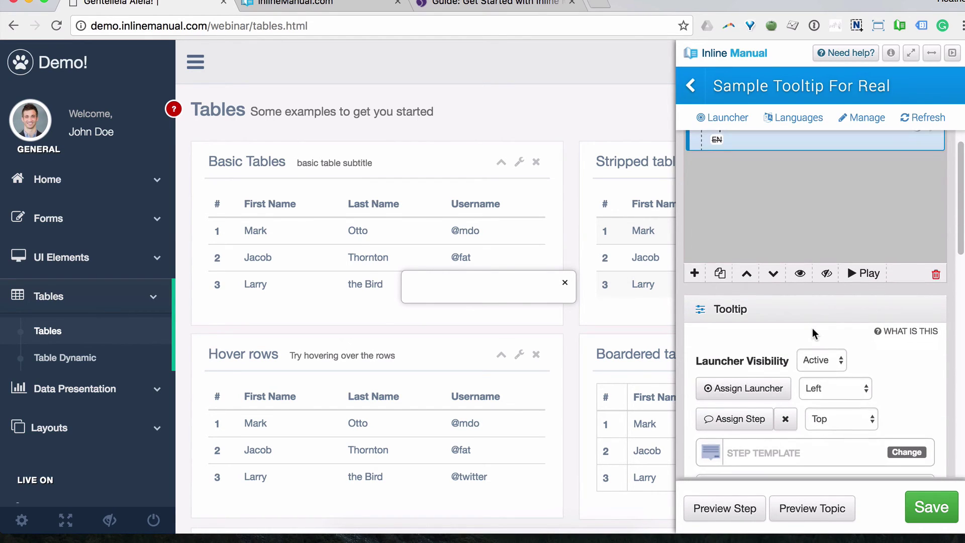
{"action": "scroll", "coordinate": [813, 328], "scroll_direction": "down", "scroll_amount": 3}
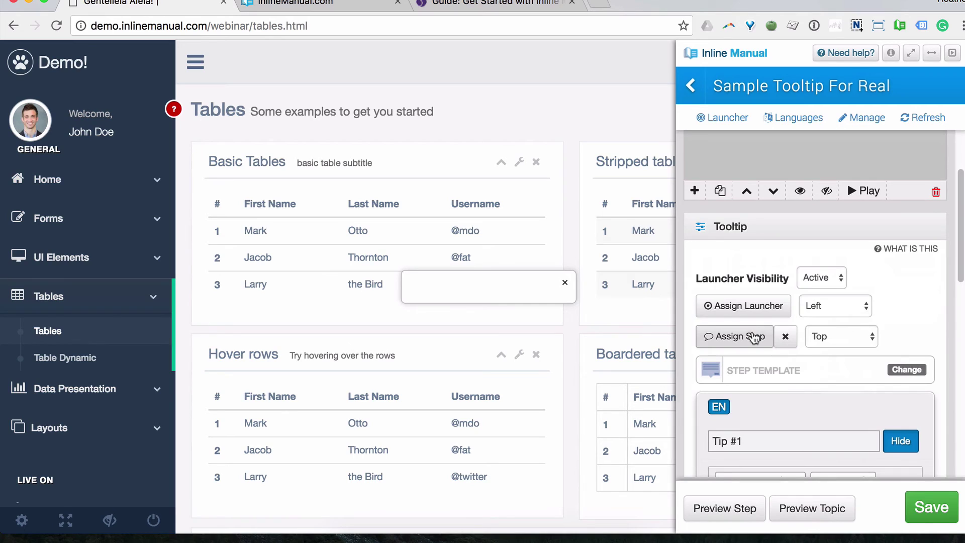
{"action": "scroll", "coordinate": [800, 336], "scroll_direction": "down", "scroll_amount": 4}
{"action": "scroll", "coordinate": [789, 382], "scroll_direction": "down", "scroll_amount": 4}
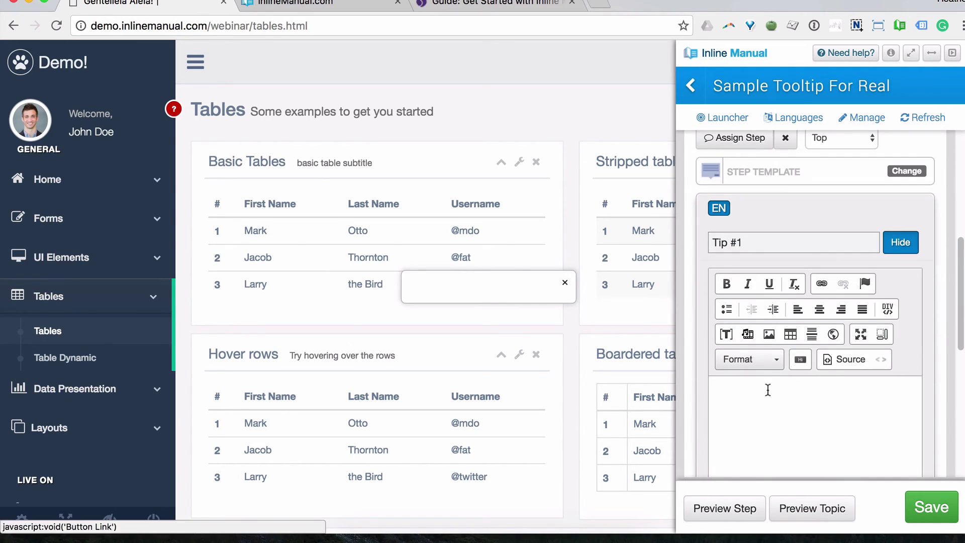
{"action": "type", "text": "THis"}
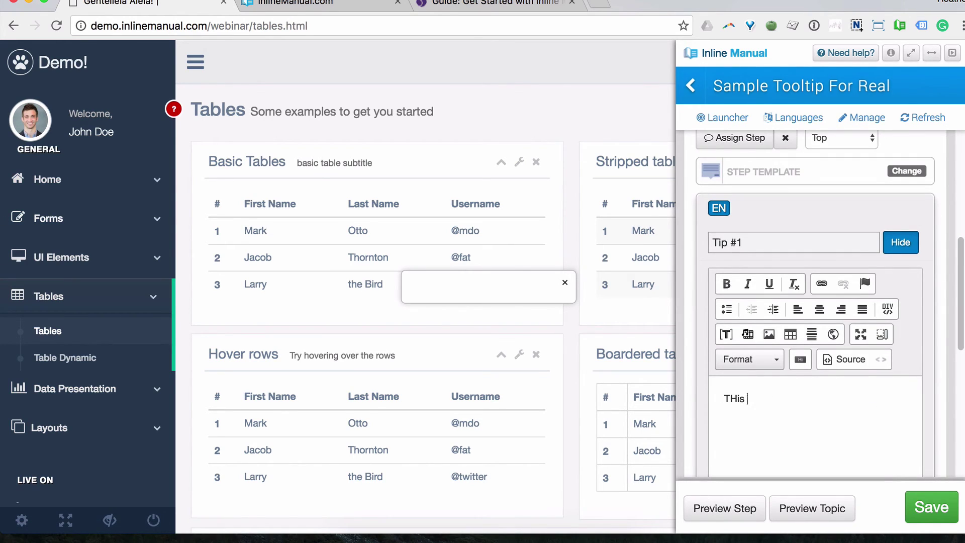
{"action": "type", "text": " is the step!"}
Assign the tip's step to the Basic Tables panel on the page and save the changes.
{"action": "scroll", "coordinate": [686, 243], "scroll_direction": "up", "scroll_amount": 1}
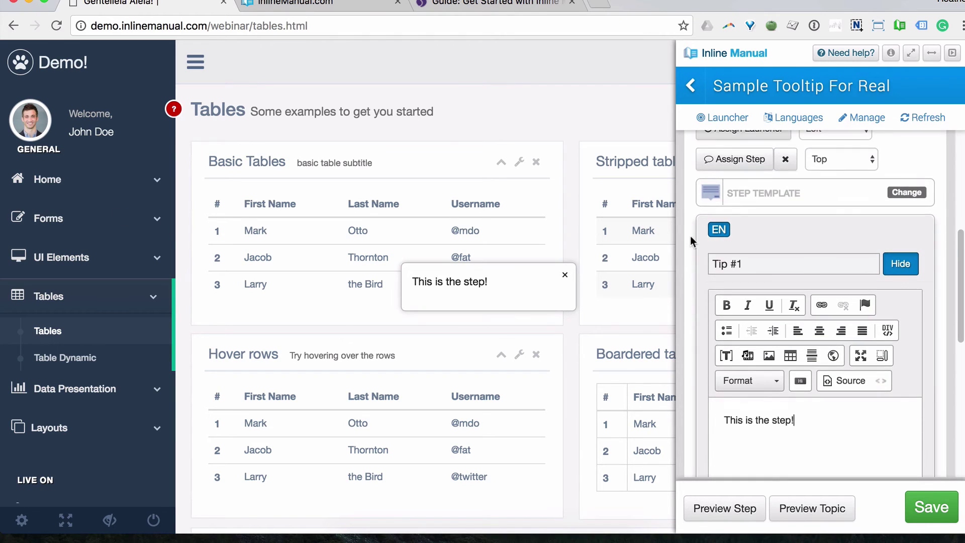
{"action": "left_click", "coordinate": [732, 159]}
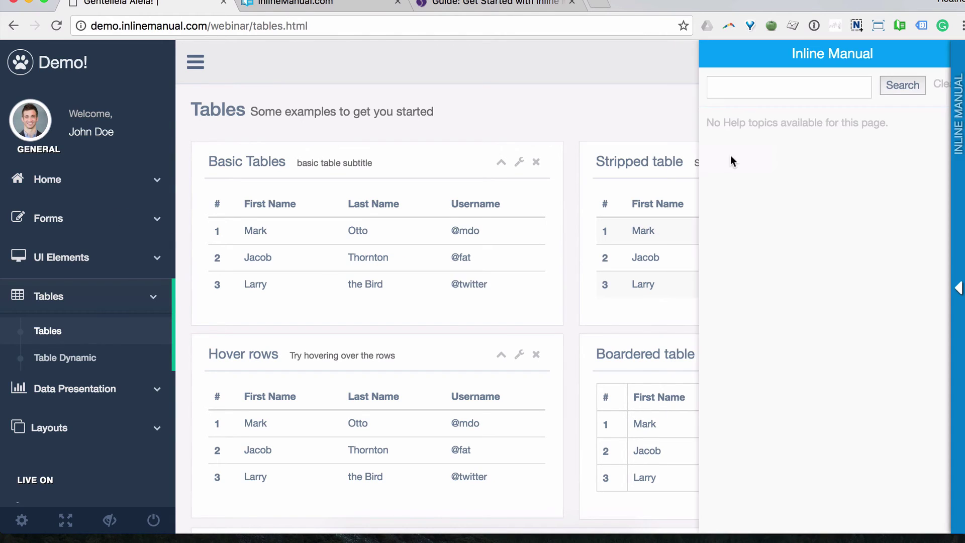
{"action": "left_click", "coordinate": [322, 149]}
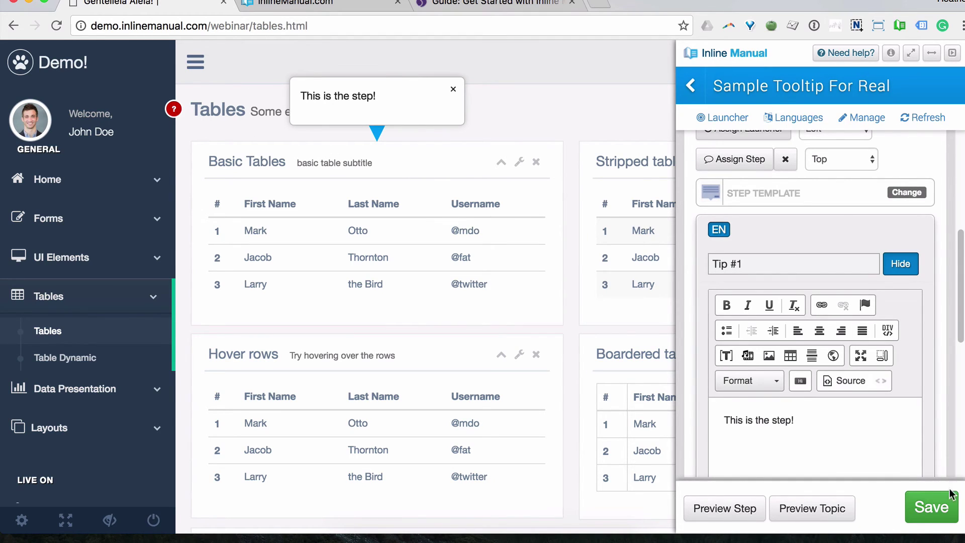
Set the tip's launcher visibility to Always and save the changes.
{"action": "scroll", "coordinate": [875, 264], "scroll_direction": "down", "scroll_amount": 10}
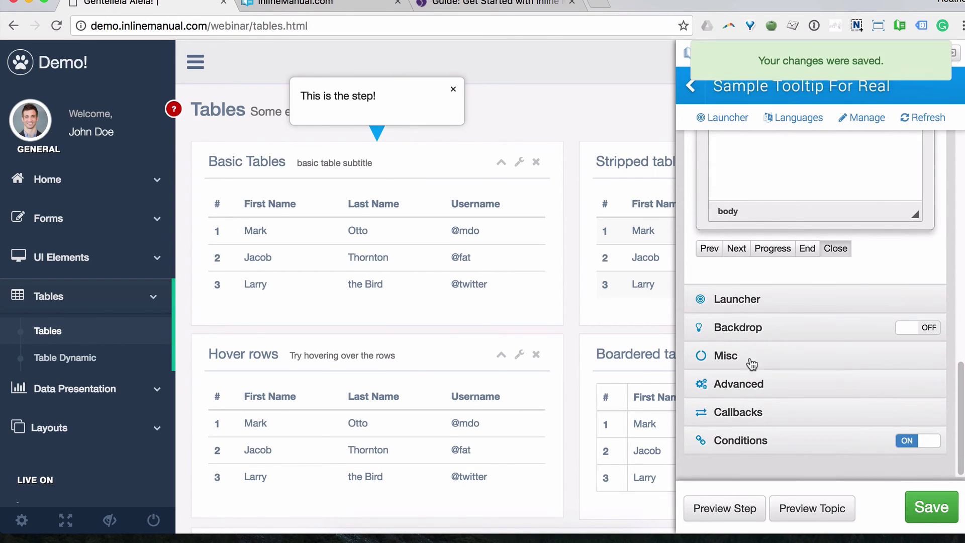
{"action": "left_click", "coordinate": [759, 300]}
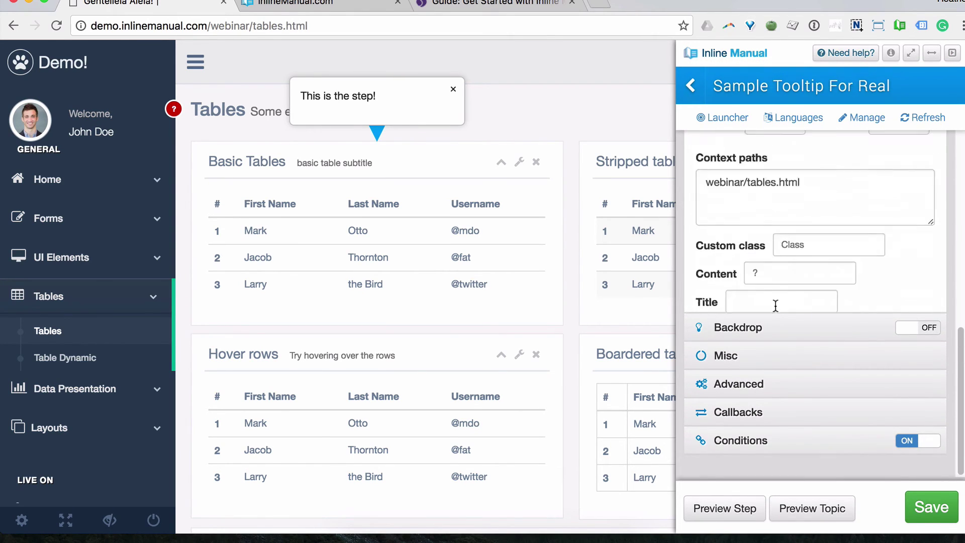
{"action": "scroll", "coordinate": [823, 309], "scroll_direction": "down", "scroll_amount": 3}
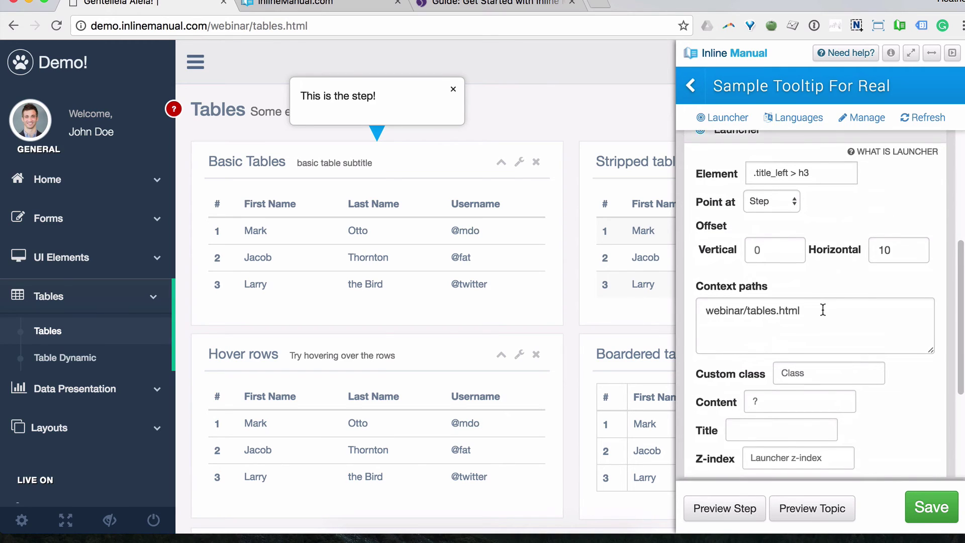
{"action": "scroll", "coordinate": [822, 310], "scroll_direction": "down", "scroll_amount": 6}
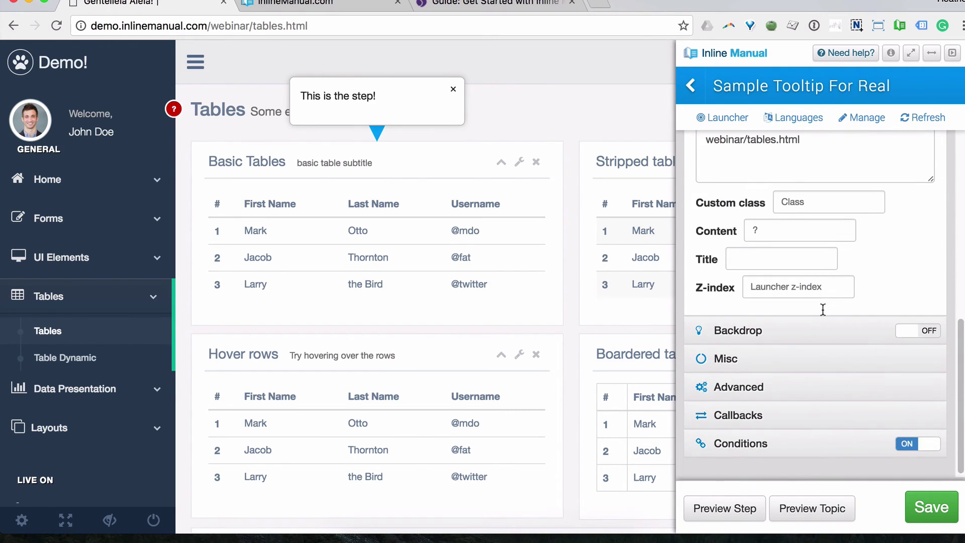
{"action": "scroll", "coordinate": [823, 309], "scroll_direction": "up", "scroll_amount": 10}
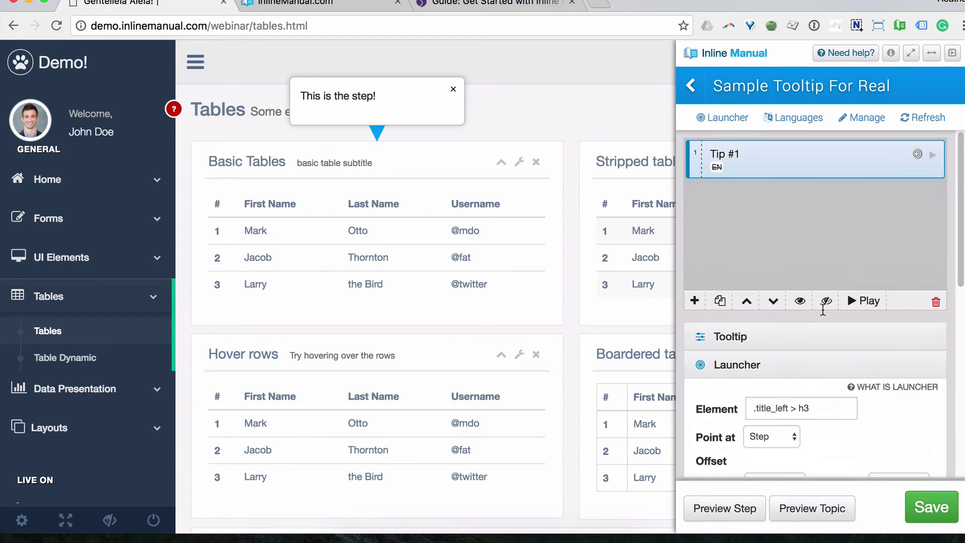
{"action": "left_click", "coordinate": [795, 336]}
{"action": "scroll", "coordinate": [855, 312], "scroll_direction": "down", "scroll_amount": 4}
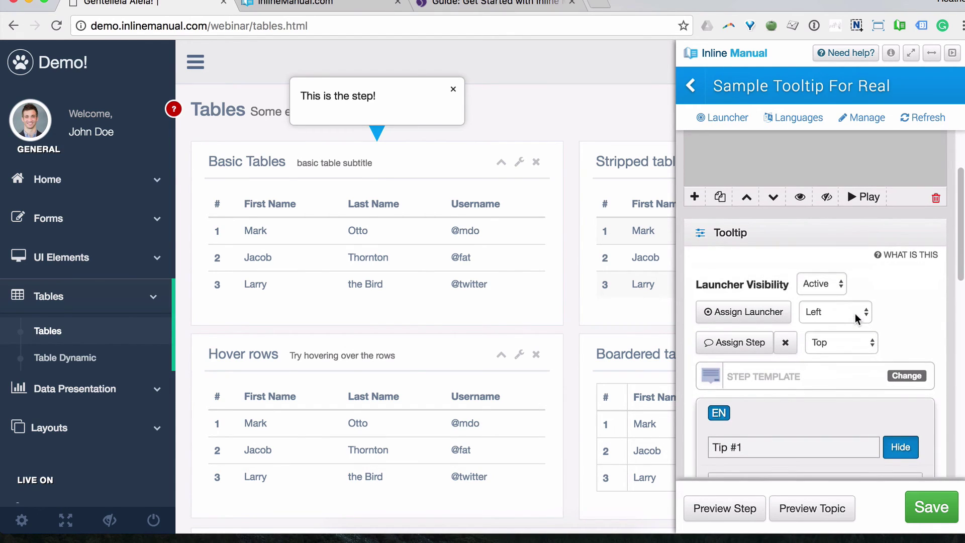
{"action": "scroll", "coordinate": [862, 312], "scroll_direction": "down", "scroll_amount": 1}
{"action": "left_click", "coordinate": [837, 257]}
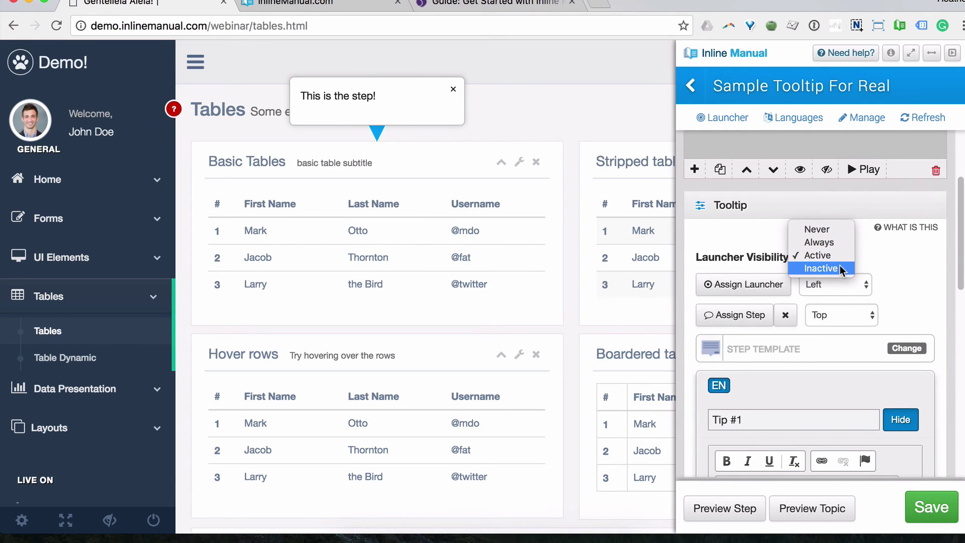
{"action": "left_click", "coordinate": [894, 266]}
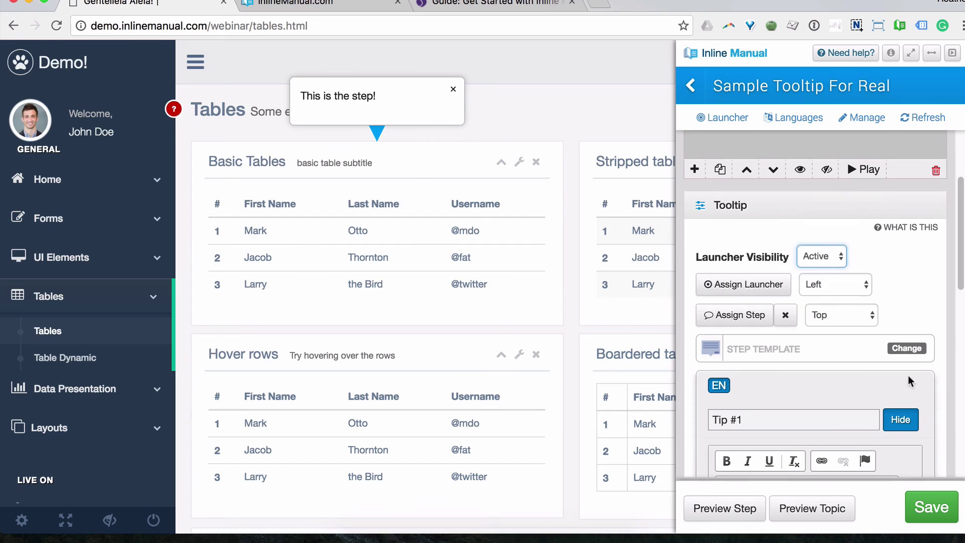
{"action": "left_click", "coordinate": [834, 264]}
{"action": "left_click", "coordinate": [829, 242]}
{"action": "left_click", "coordinate": [932, 507]}
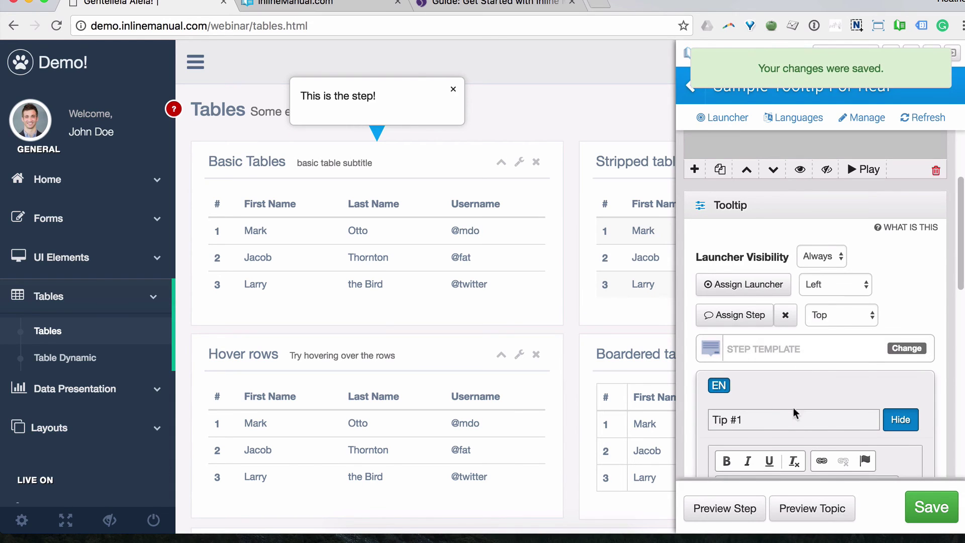
Preview the topic on the Tables page, close the tip and reopen it from its launcher, and return to the editor.
{"action": "left_click", "coordinate": [801, 506]}
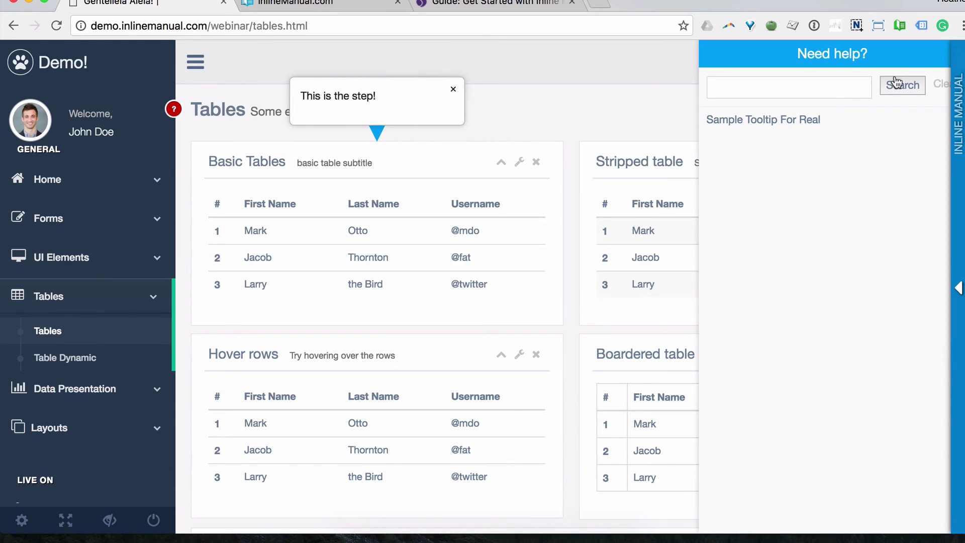
{"action": "left_click", "coordinate": [922, 60]}
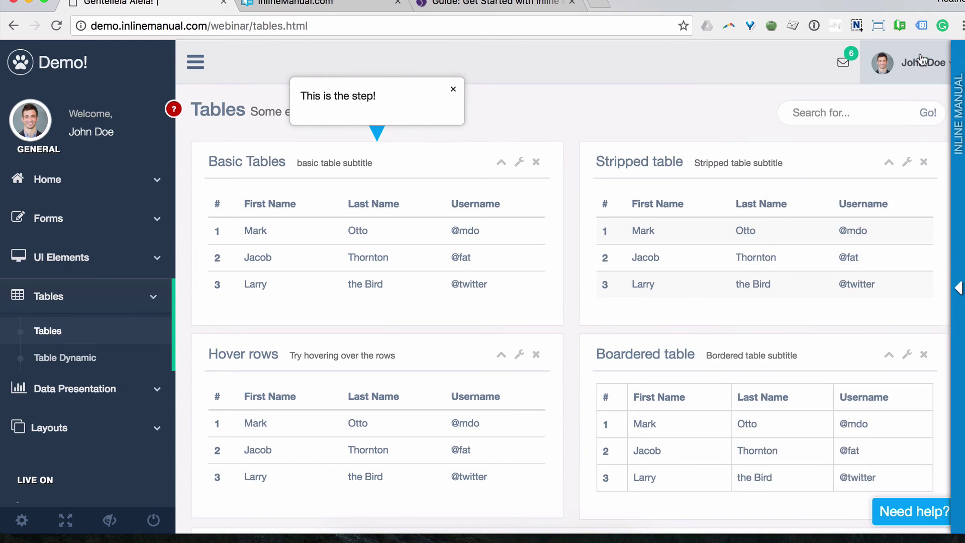
{"action": "left_click", "coordinate": [453, 89]}
{"action": "left_click", "coordinate": [174, 111]}
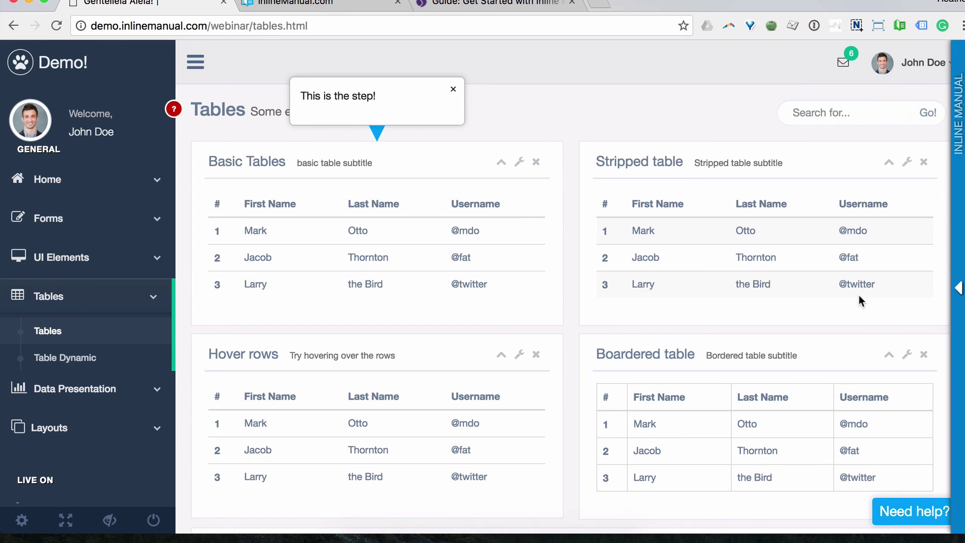
{"action": "left_click", "coordinate": [958, 290]}
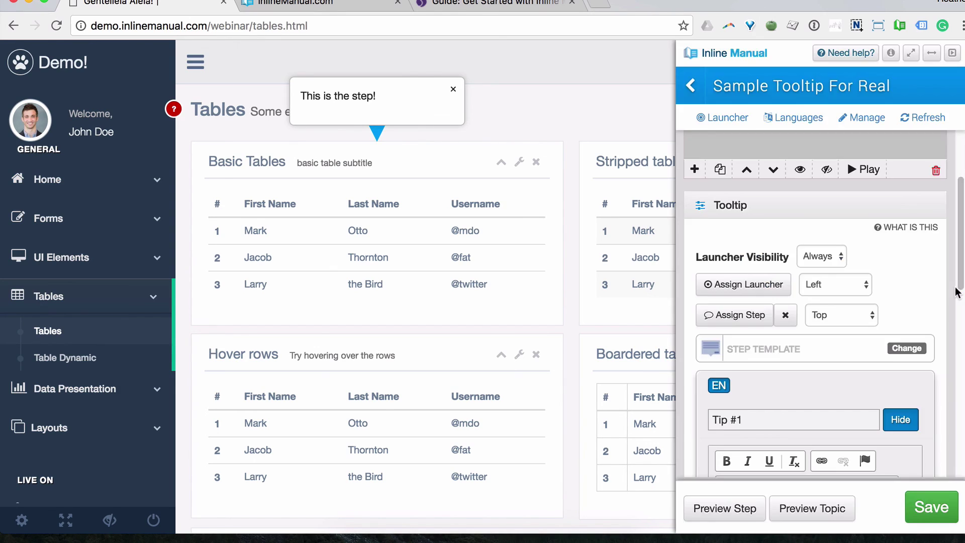
Inspect the visibility options of the Example tooltip topic in the staging.example.com topic list on the Inline Manual site, and return to the demo page.
{"action": "left_click", "coordinate": [300, 4]}
{"action": "left_click", "coordinate": [85, 196]}
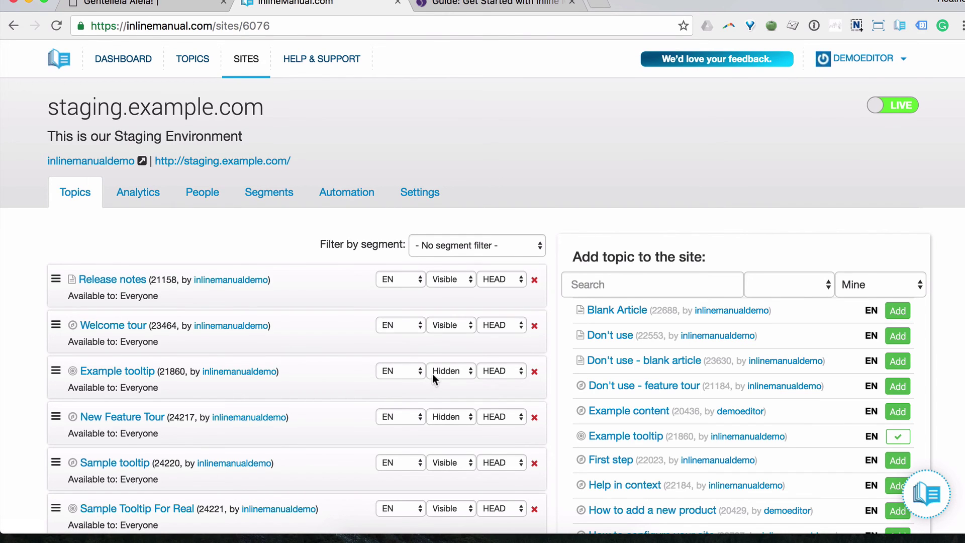
{"action": "left_click", "coordinate": [432, 374]}
{"action": "left_click", "coordinate": [442, 359]}
{"action": "scroll", "coordinate": [317, 391], "scroll_direction": "down", "scroll_amount": 3}
{"action": "scroll", "coordinate": [321, 391], "scroll_direction": "up", "scroll_amount": 5}
{"action": "left_click", "coordinate": [147, 5]}
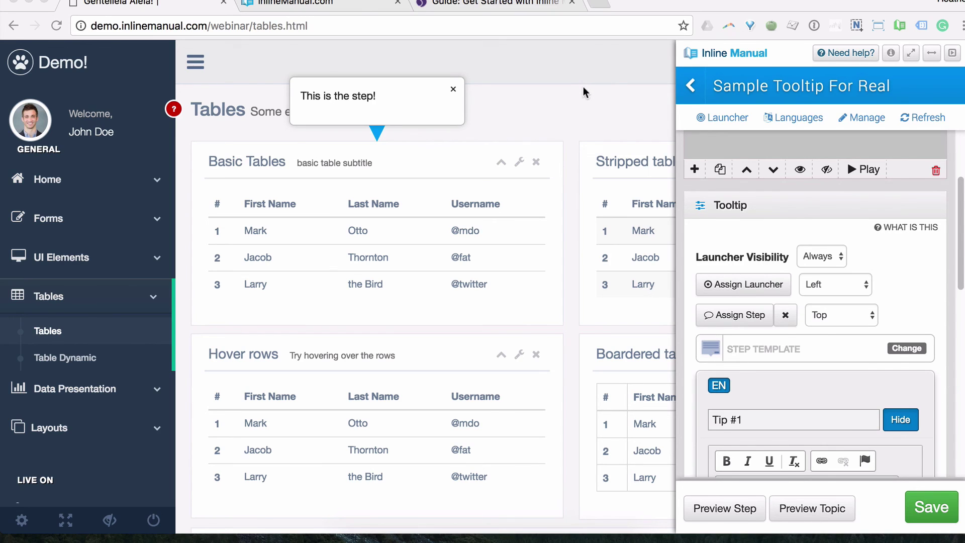
{"action": "key", "text": "ctrl+Right"}
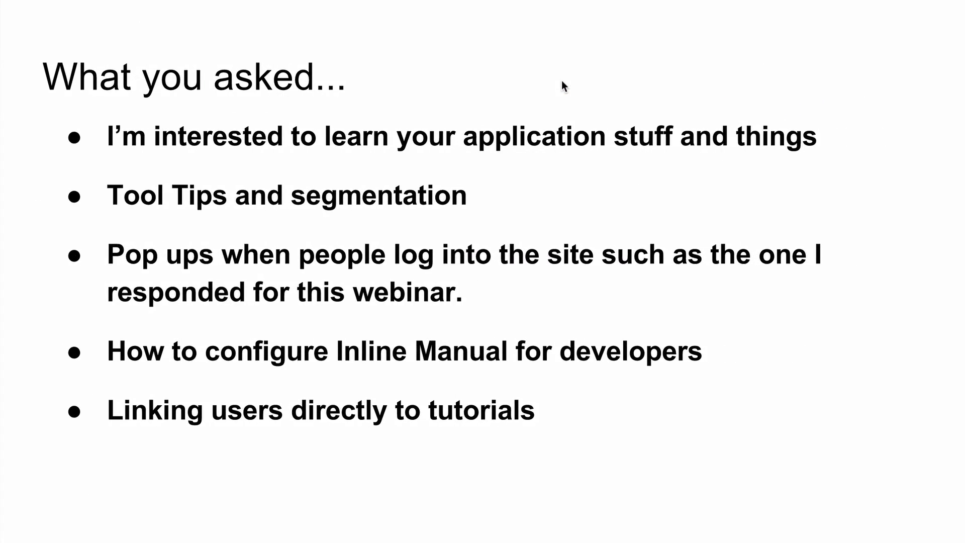
{"action": "key", "text": "Right"}
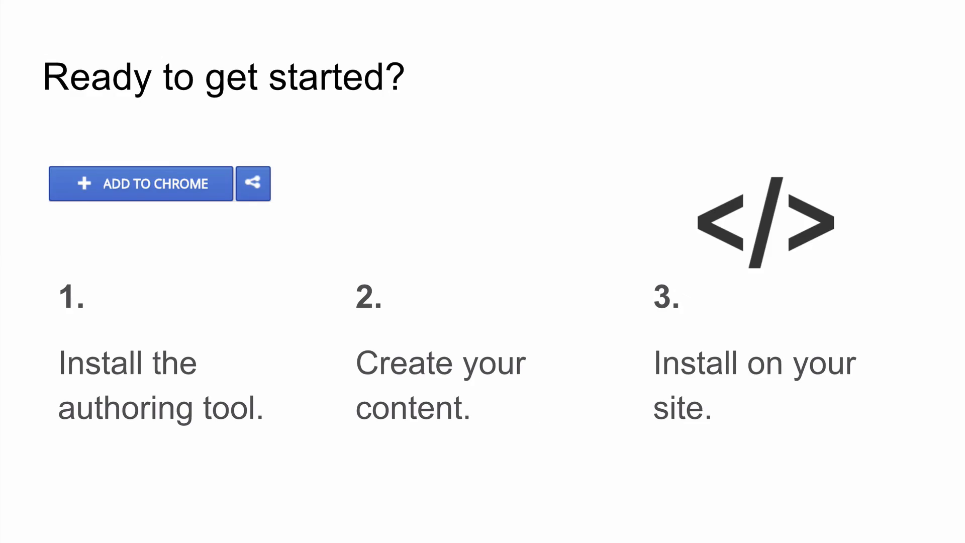